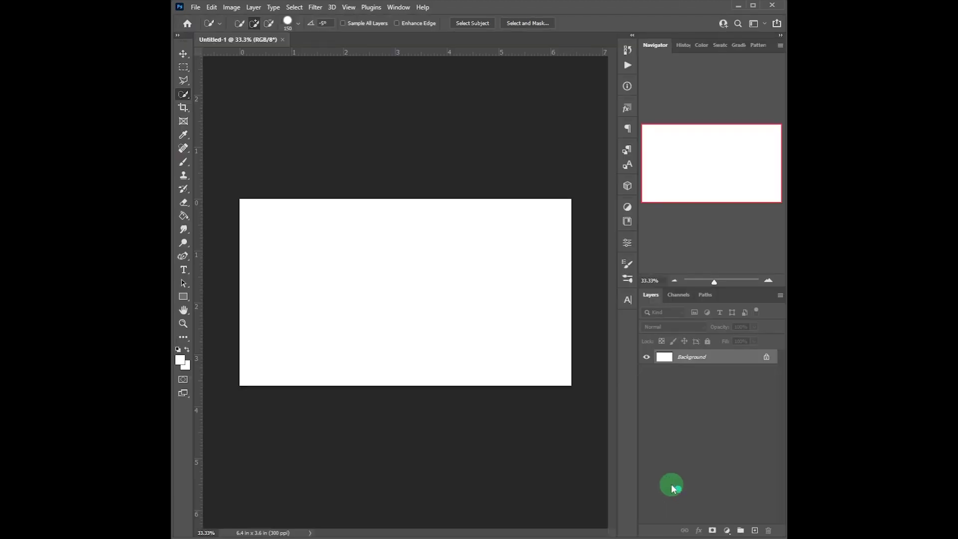
- Unlock the background layer and add a yellow (#fff600) solid color fill layer clipped above it
{"action": "left_click", "coordinate": [767, 357]}
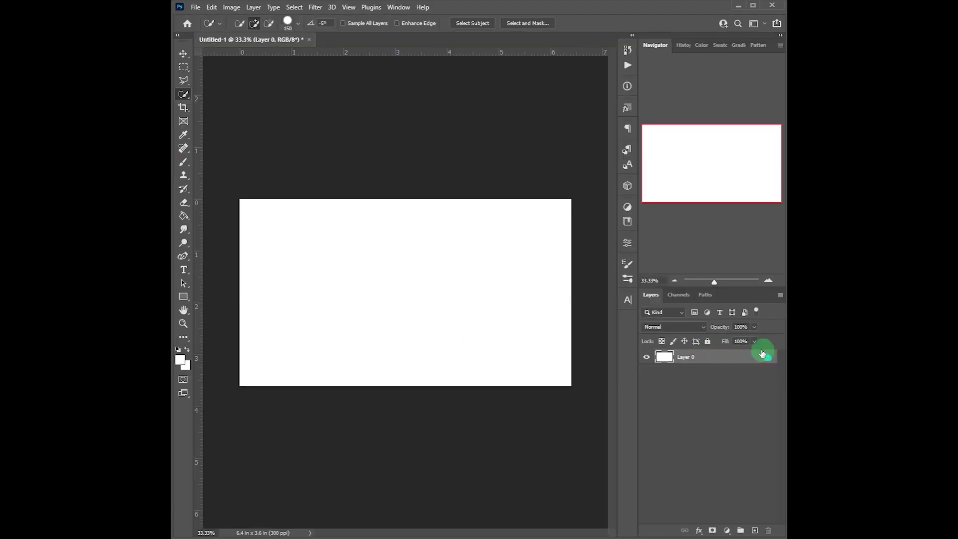
{"action": "left_click", "coordinate": [726, 531]}
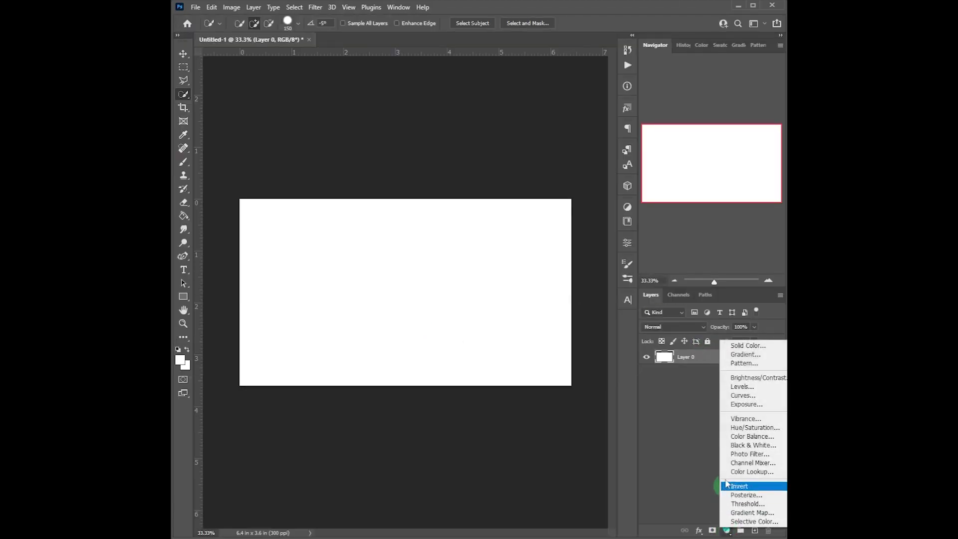
{"action": "left_click", "coordinate": [745, 348]}
{"action": "left_click_drag", "start_coordinate": [595, 148], "coordinate": [369, 118]}
{"action": "mouse_move", "coordinate": [356, 215]}
{"action": "left_mouse_down"}
{"action": "mouse_move", "coordinate": [335, 150]}
{"action": "mouse_move", "coordinate": [451, 139]}
{"action": "mouse_move", "coordinate": [514, 165]}
{"action": "mouse_move", "coordinate": [459, 172]}
{"action": "mouse_move", "coordinate": [460, 253]}
{"action": "left_mouse_up"}
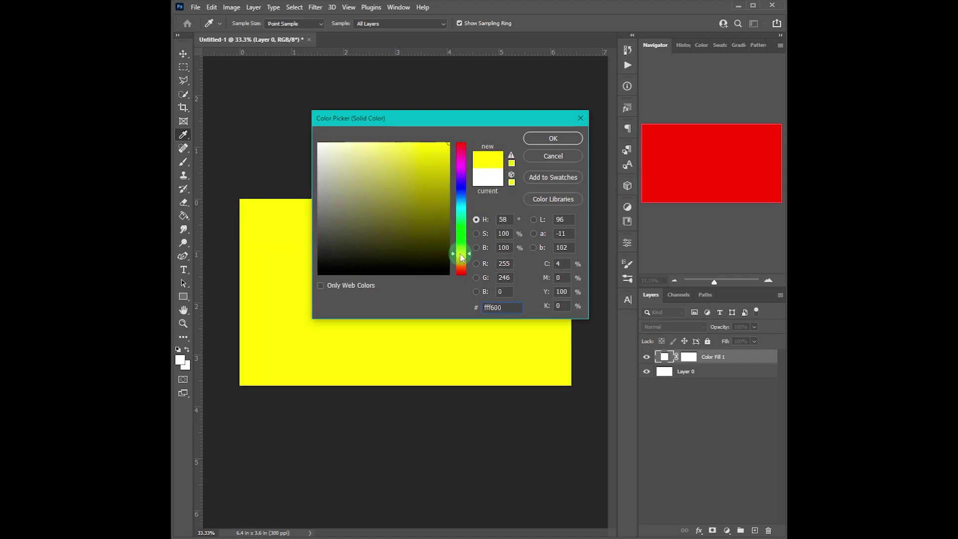
{"action": "left_click", "coordinate": [553, 139]}
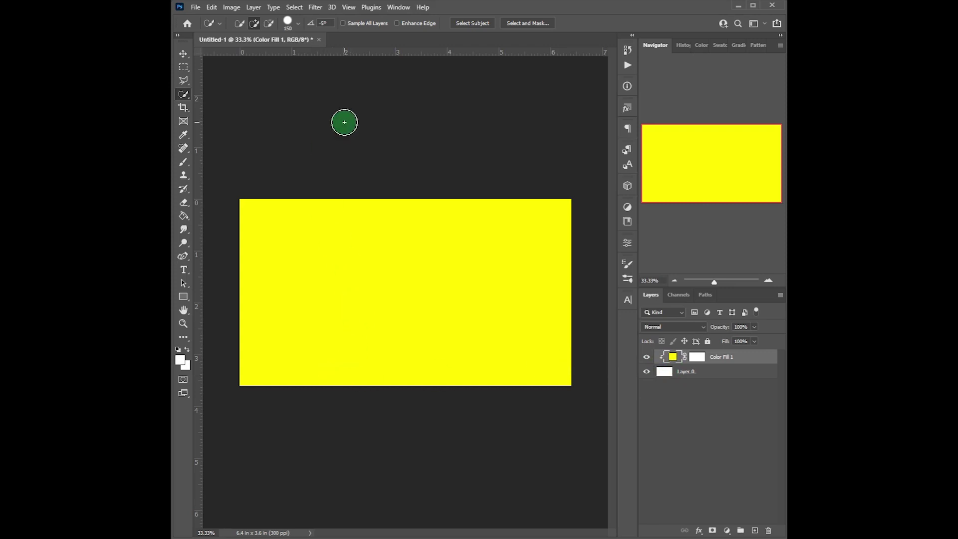
- Open the rose-flower-sky image from the papa mo folder and unlock its background layer
{"action": "left_click", "coordinate": [195, 7]}
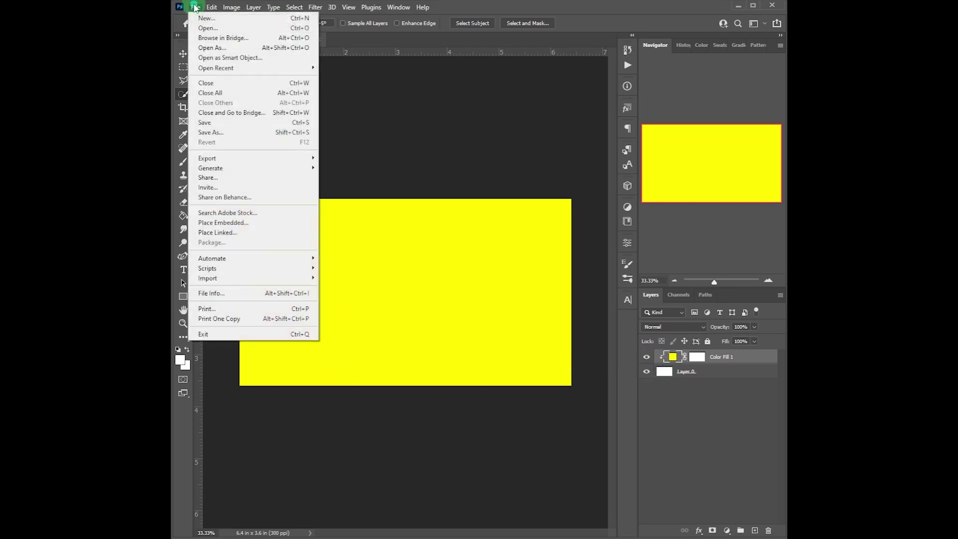
{"action": "left_click", "coordinate": [211, 29]}
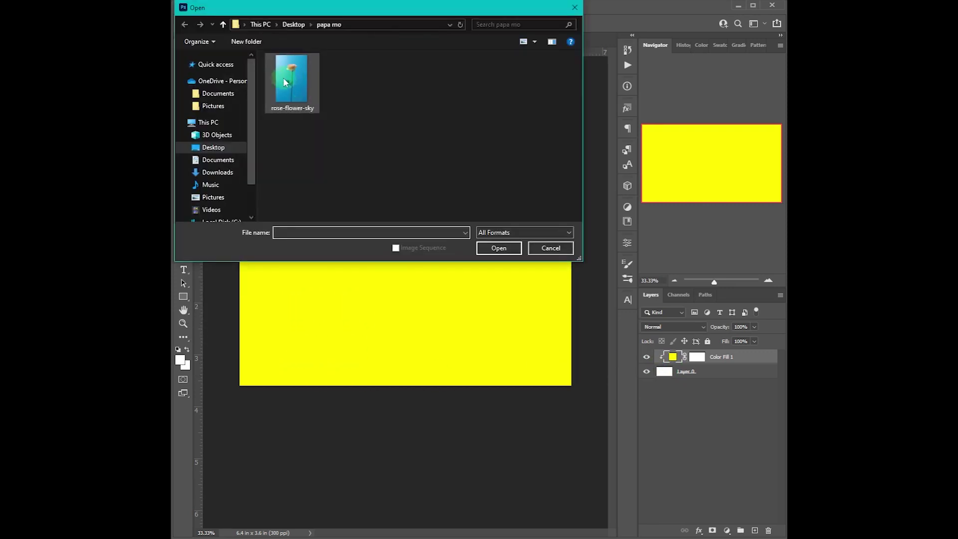
{"action": "left_click", "coordinate": [294, 76]}
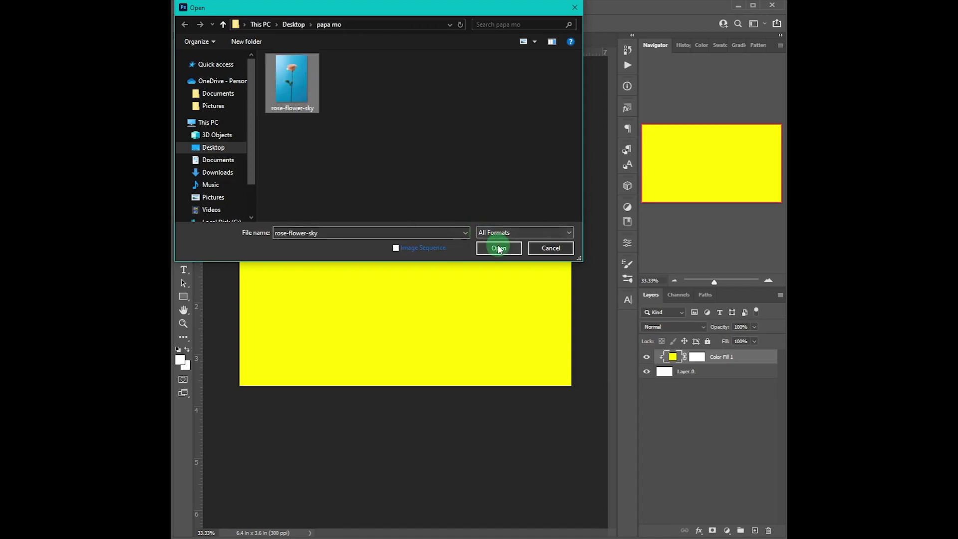
{"action": "left_click", "coordinate": [499, 248]}
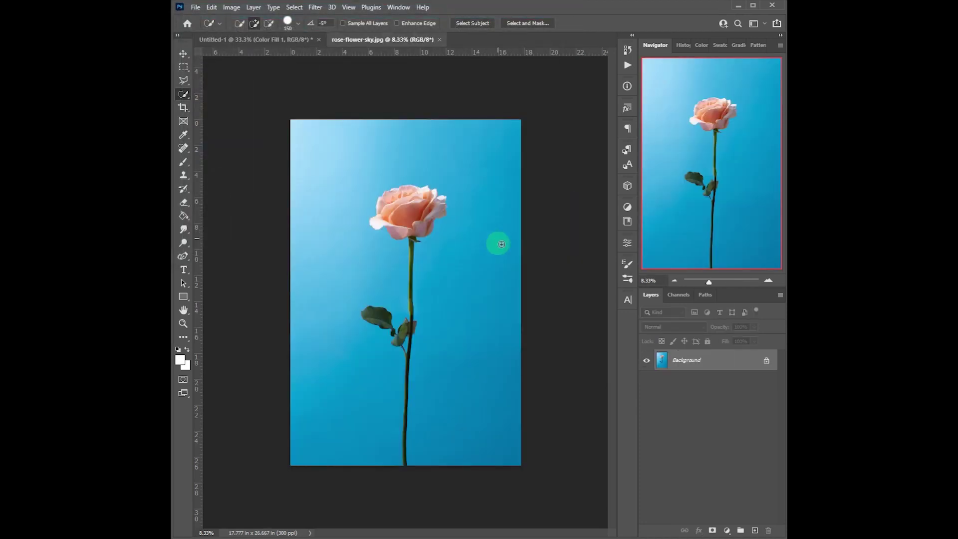
{"action": "left_click", "coordinate": [765, 362]}
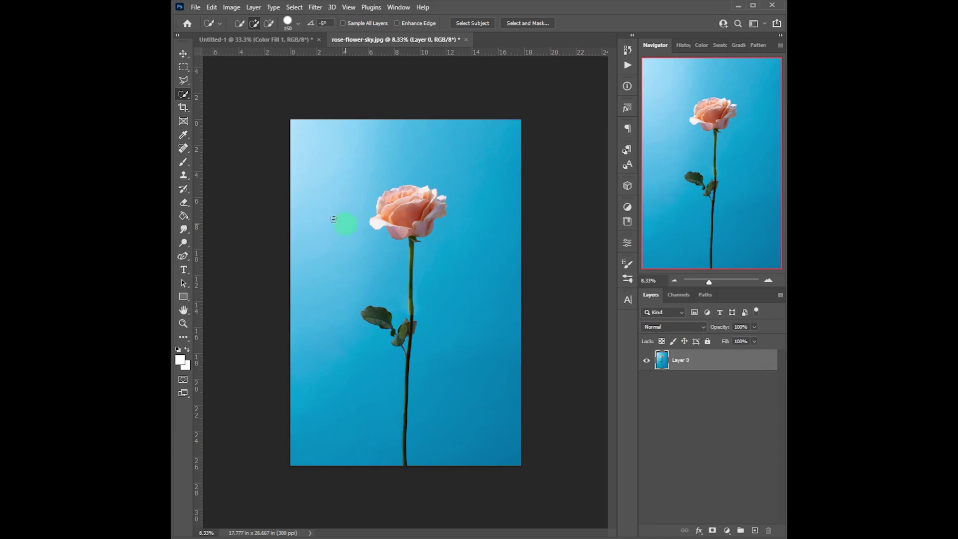
- Crop the rose photo tightly around the bloom and upper stem, to about 9.38 by 9.63 in
{"action": "left_click_drag", "start_coordinate": [185, 111], "coordinate": [219, 106]}
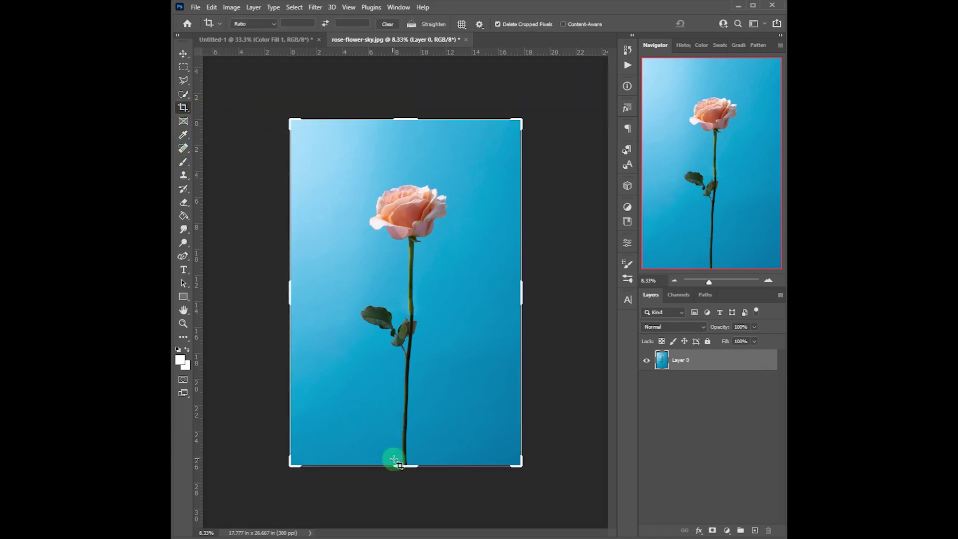
{"action": "left_click_drag", "start_coordinate": [402, 464], "coordinate": [399, 382]}
{"action": "left_click_drag", "start_coordinate": [289, 286], "coordinate": [317, 291]}
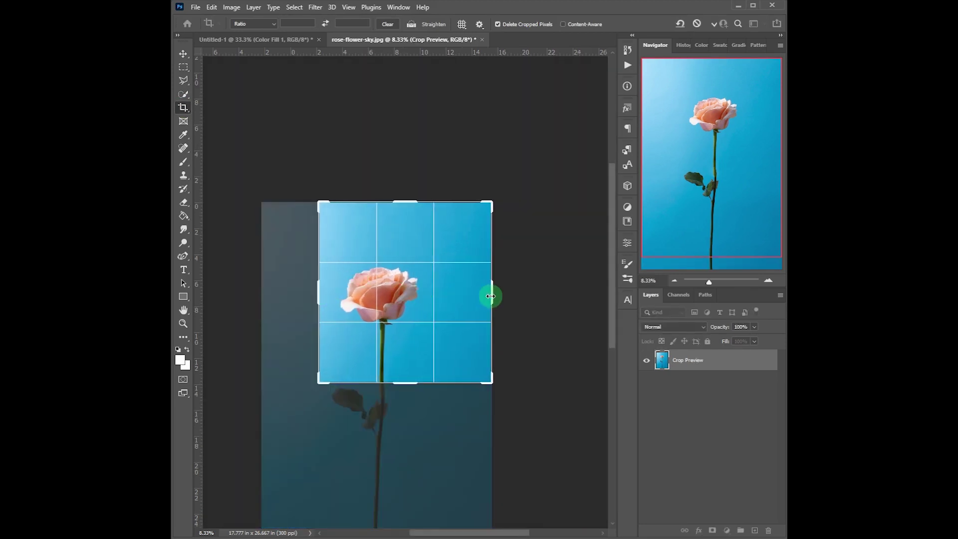
{"action": "left_click_drag", "start_coordinate": [491, 296], "coordinate": [467, 293]}
{"action": "left_click_drag", "start_coordinate": [398, 203], "coordinate": [398, 205]}
{"action": "left_click_drag", "start_coordinate": [398, 364], "coordinate": [406, 355]}
{"action": "double_click", "coordinate": [412, 309]}
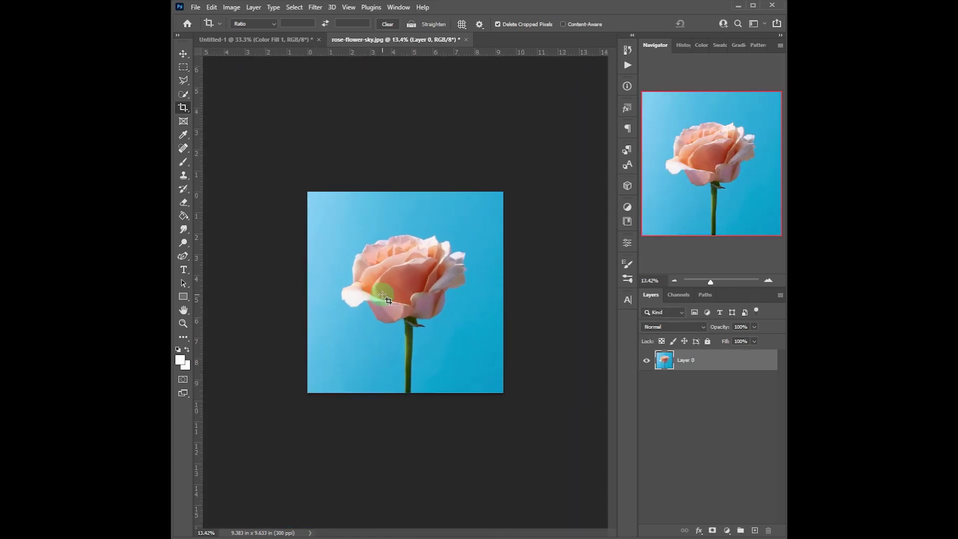
- Select the whole rose bloom and stem with the Quick Selection tool, reducing the brush size to 100
{"action": "key", "text": "ctrl+0"}
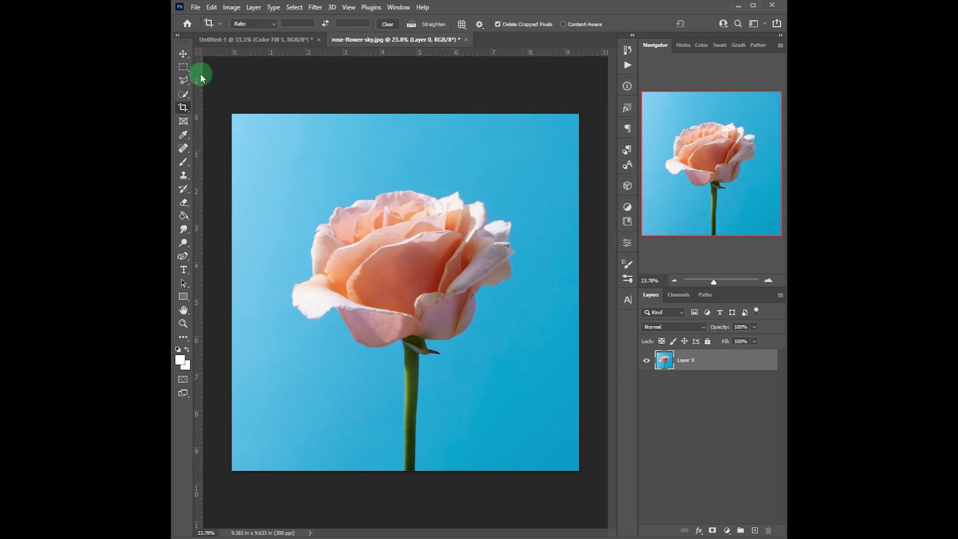
{"action": "left_click_drag", "start_coordinate": [183, 94], "coordinate": [225, 106]}
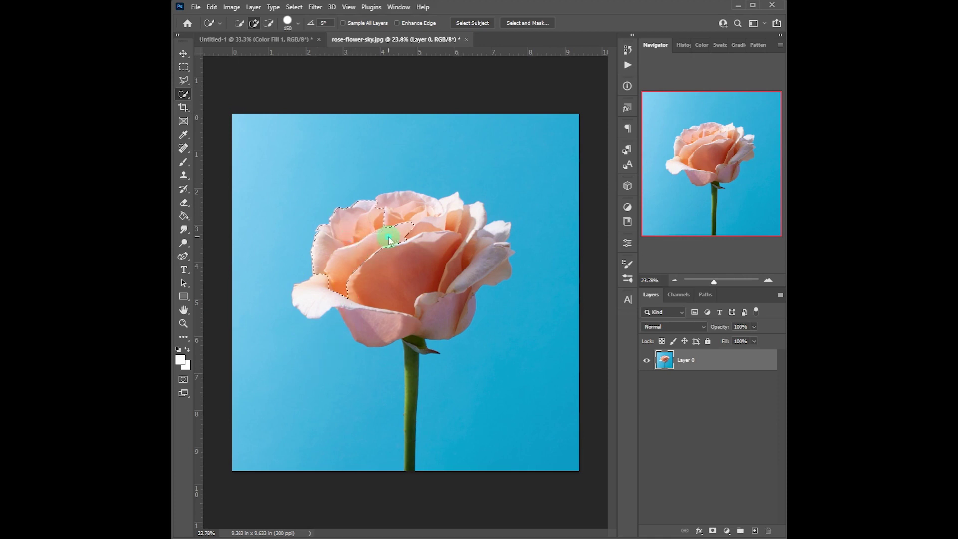
{"action": "mouse_move", "coordinate": [421, 220]}
{"action": "left_mouse_down"}
{"action": "mouse_move", "coordinate": [466, 228]}
{"action": "mouse_move", "coordinate": [486, 246]}
{"action": "mouse_move", "coordinate": [493, 237]}
{"action": "mouse_move", "coordinate": [337, 259]}
{"action": "mouse_move", "coordinate": [377, 273]}
{"action": "mouse_move", "coordinate": [323, 291]}
{"action": "mouse_move", "coordinate": [417, 327]}
{"action": "mouse_move", "coordinate": [408, 357]}
{"action": "left_mouse_up"}
{"action": "key", "text": "bracketleft"}
{"action": "key", "text": "bracketleft"}
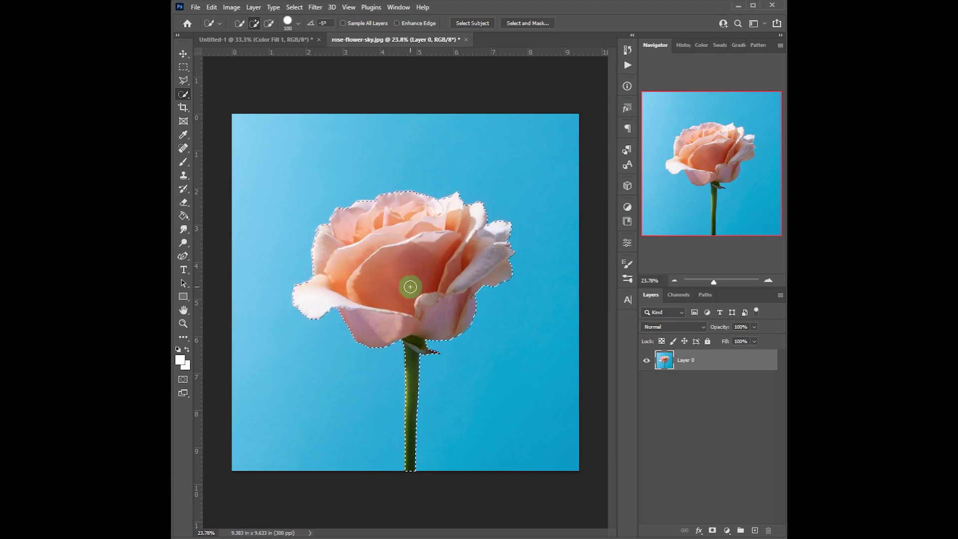
{"action": "scroll", "coordinate": [451, 164], "scroll_direction": "up", "scroll_amount": 3}
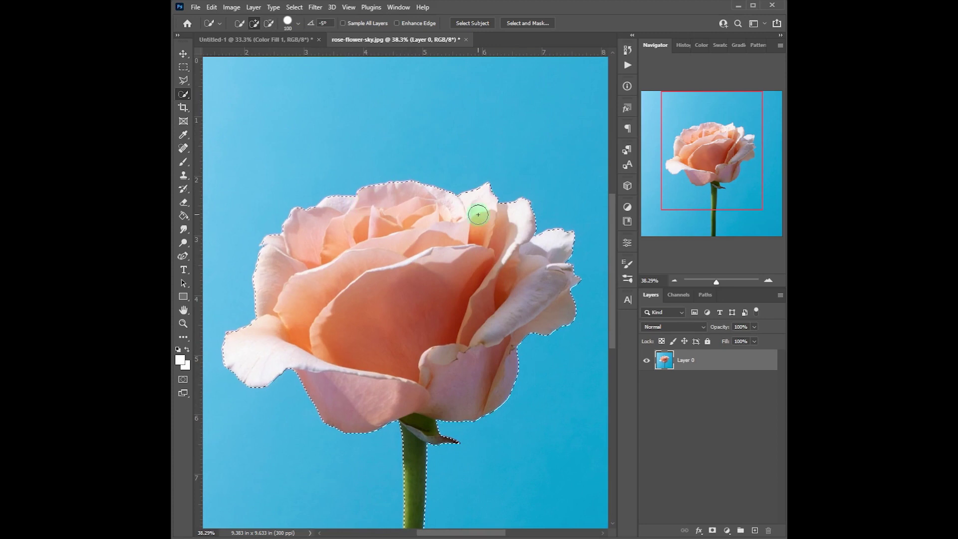
{"action": "scroll", "coordinate": [408, 223], "scroll_direction": "down", "scroll_amount": 3}
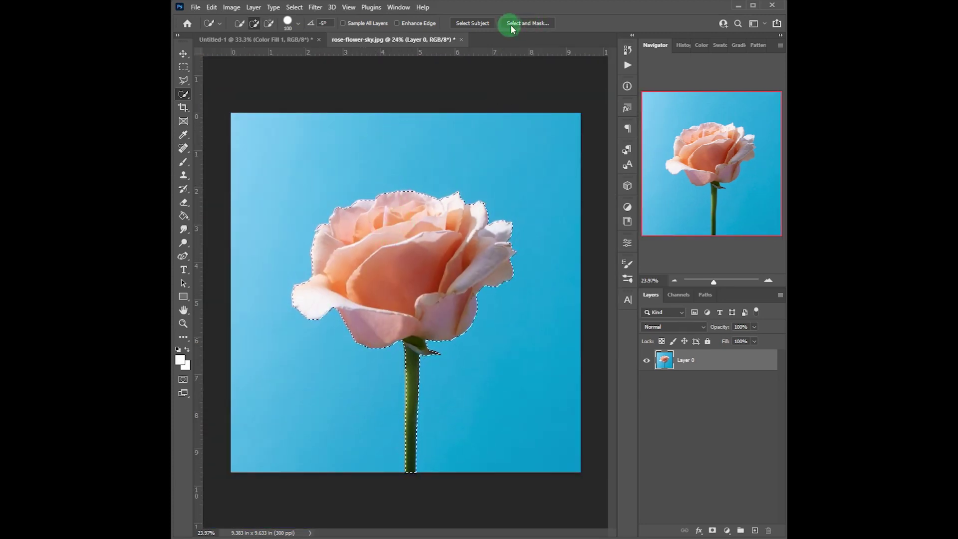
- Start Select and Mask on the rose selection and check the cutout edges in the Overlay view
{"action": "left_click", "coordinate": [529, 23]}
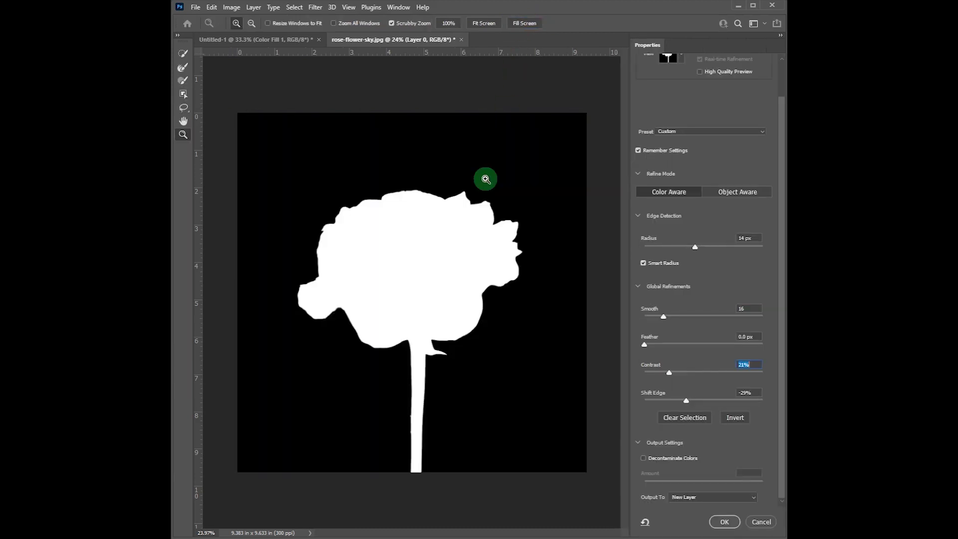
{"action": "left_click", "coordinate": [643, 263]}
{"action": "scroll", "coordinate": [627, 248], "scroll_direction": "up", "scroll_amount": 1}
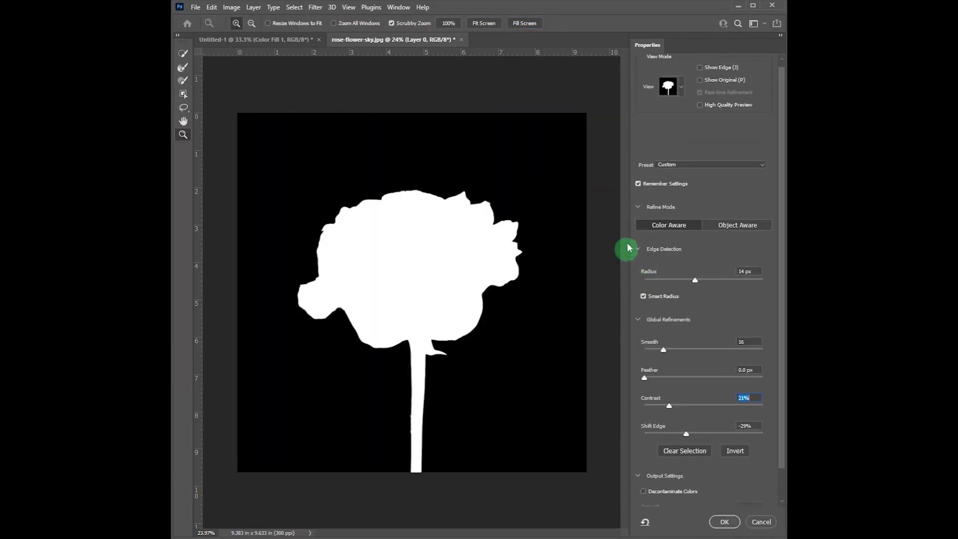
{"action": "left_click", "coordinate": [680, 88]}
{"action": "left_click", "coordinate": [634, 154]}
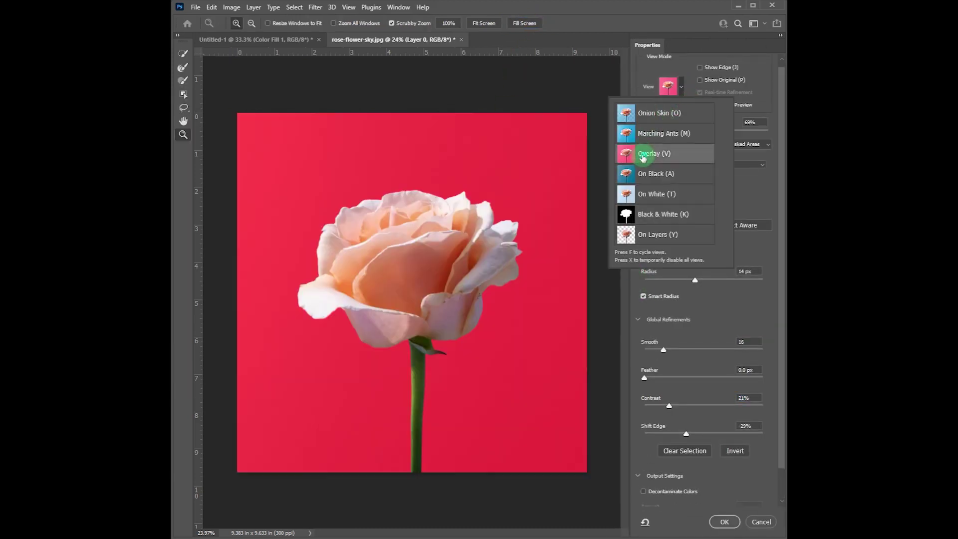
{"action": "left_click_drag", "start_coordinate": [336, 193], "coordinate": [336, 207]}
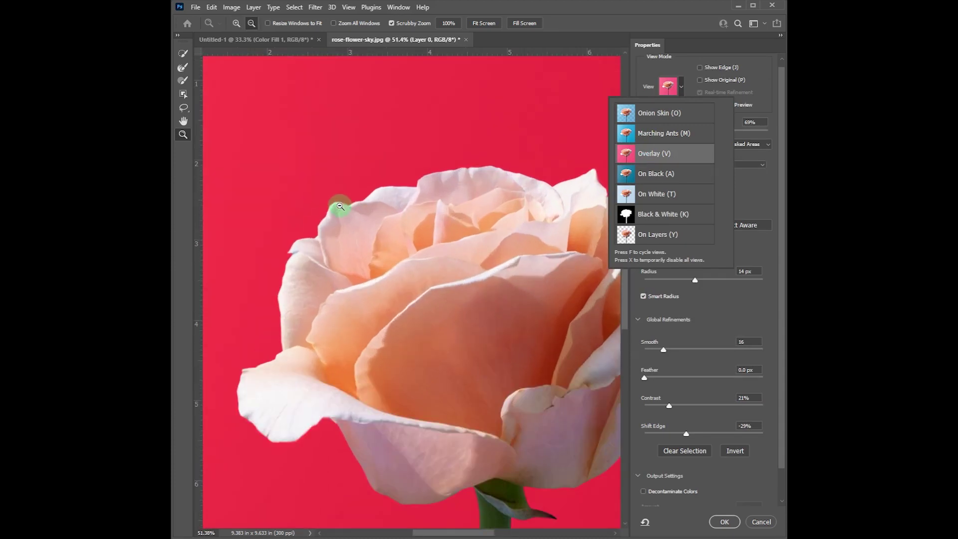
{"action": "left_click_drag", "start_coordinate": [347, 439], "coordinate": [506, 342]}
{"action": "left_click", "coordinate": [706, 100]}
{"action": "left_click", "coordinate": [657, 155]}
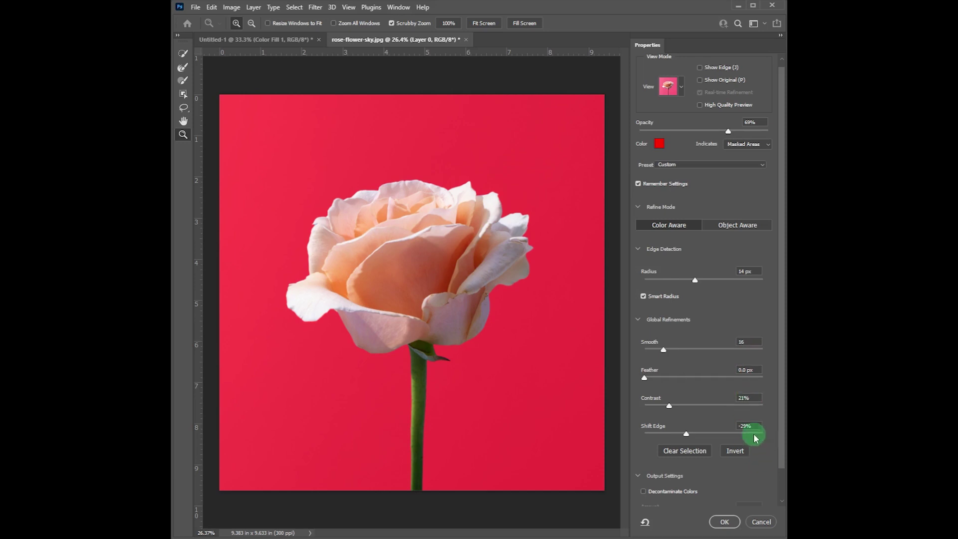
- Output the refined rose selection to a New Layer and move the cutout slightly upward on its canvas
{"action": "scroll", "coordinate": [729, 430], "scroll_direction": "down", "scroll_amount": 2}
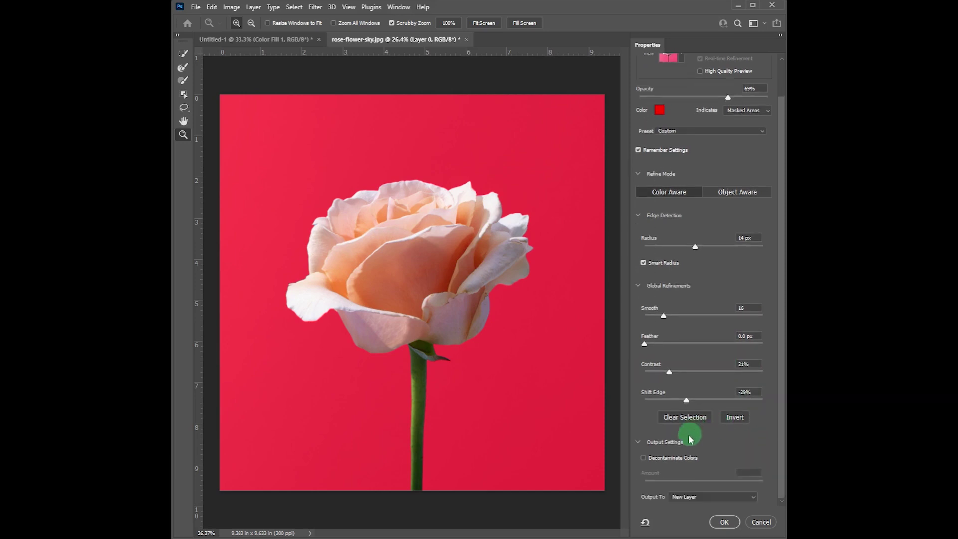
{"action": "left_click", "coordinate": [706, 497]}
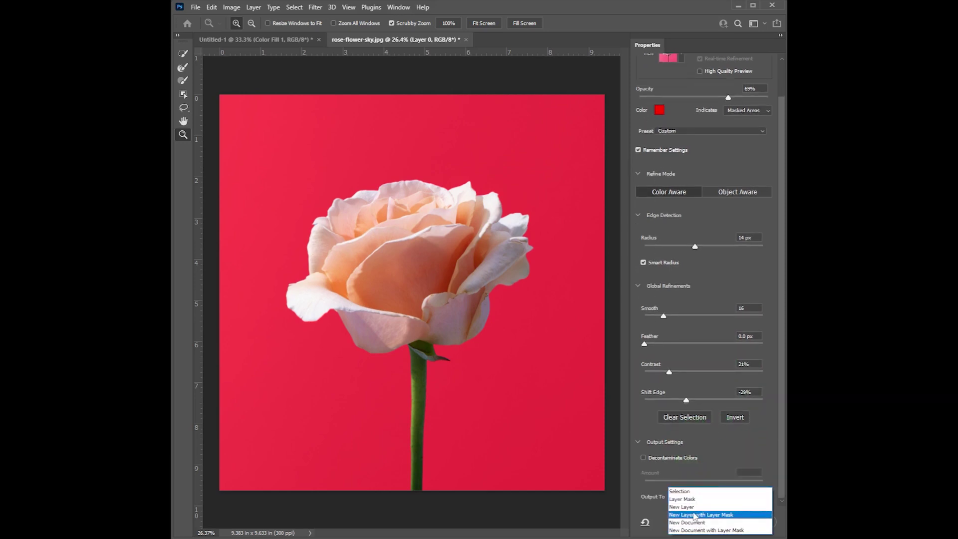
{"action": "left_click", "coordinate": [709, 495]}
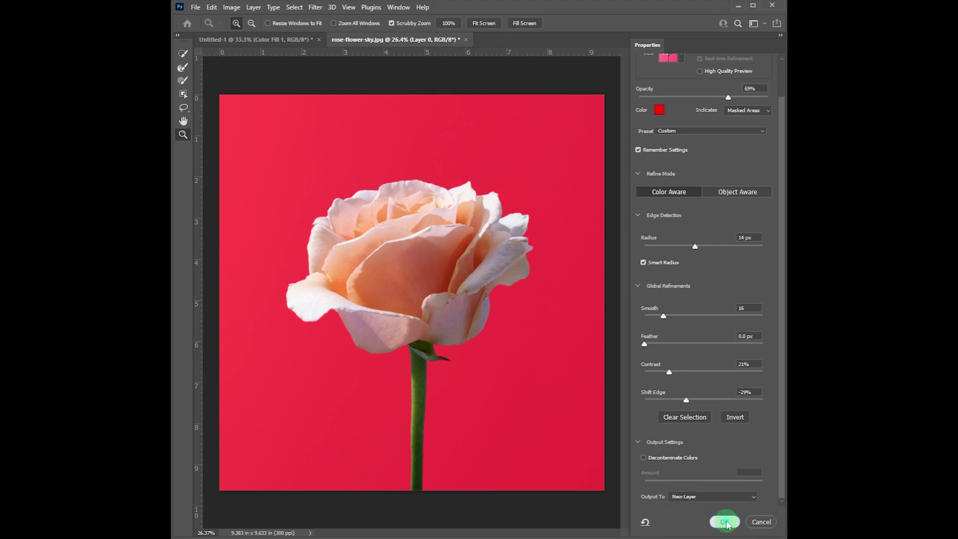
{"action": "left_click", "coordinate": [725, 522]}
{"action": "left_click", "coordinate": [184, 54]}
{"action": "left_click_drag", "start_coordinate": [392, 230], "coordinate": [399, 187]}
- Copy the rose cutout and paste it into the yellow Untitled-1 document
{"action": "left_click", "coordinate": [232, 7]}
{"action": "mouse_move", "coordinate": [211, 7]}
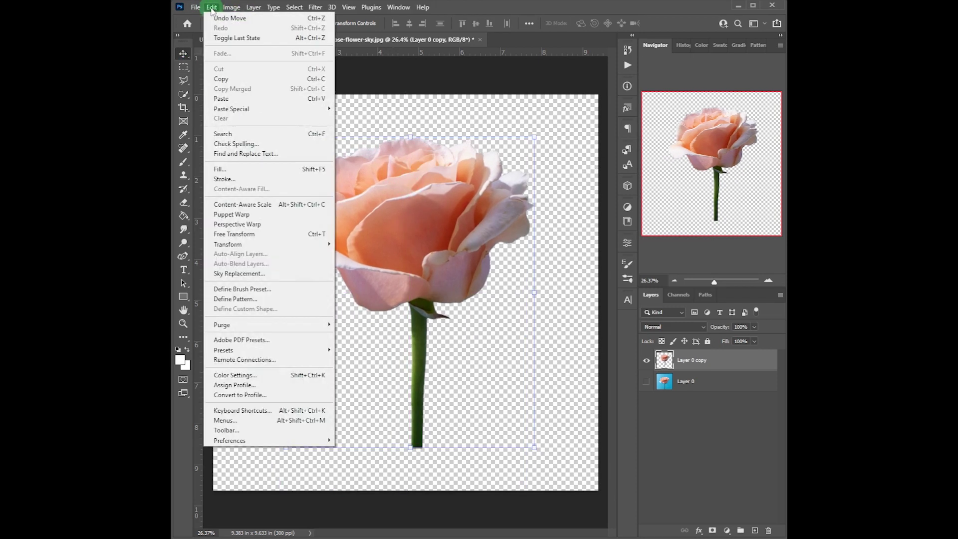
{"action": "left_click", "coordinate": [225, 80]}
{"action": "left_click", "coordinate": [261, 40]}
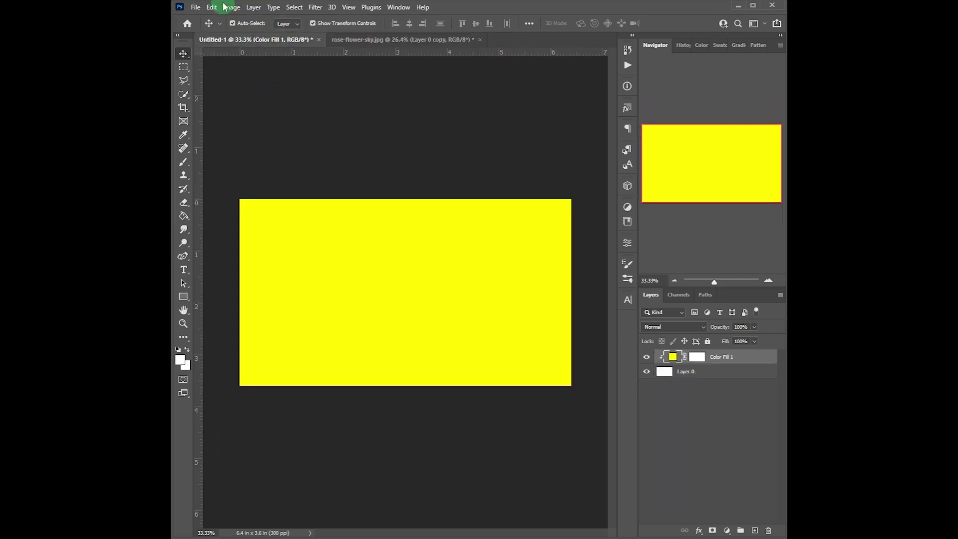
{"action": "left_click", "coordinate": [213, 7]}
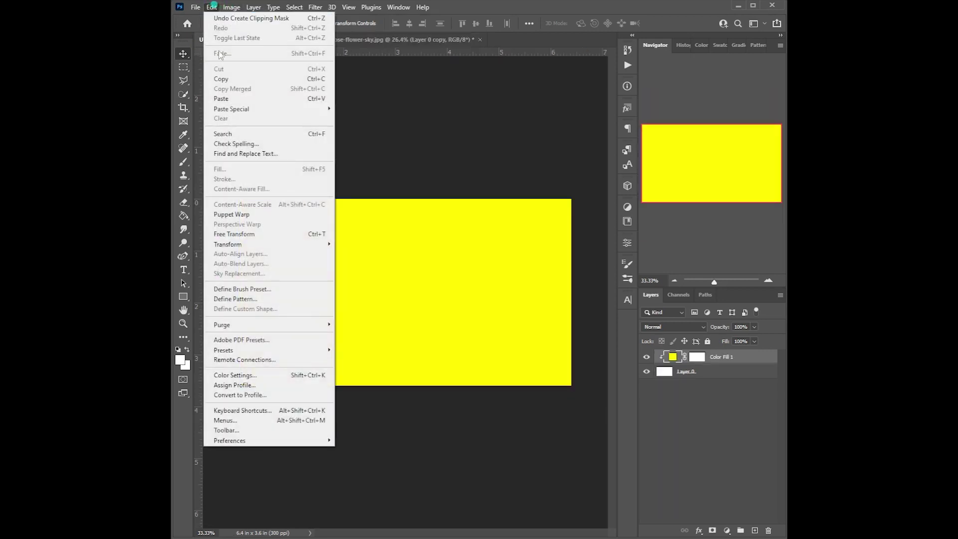
{"action": "left_click", "coordinate": [219, 98]}
- Scale the pasted rose to about 49% and position it near the center, with the stem running off the lower canvas edge
{"action": "left_click", "coordinate": [429, 233]}
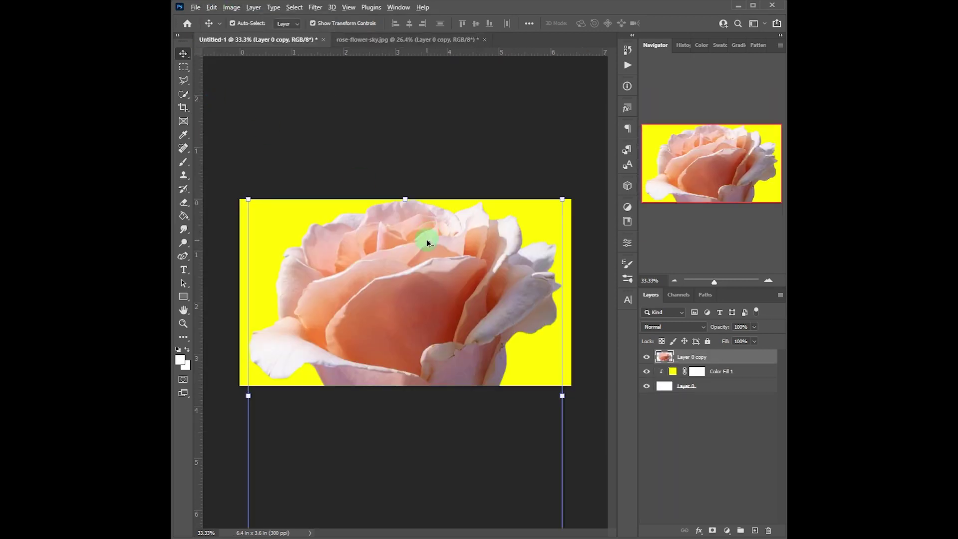
{"action": "scroll", "coordinate": [273, 228], "scroll_direction": "down", "scroll_amount": 1}
{"action": "left_click_drag", "start_coordinate": [274, 216], "coordinate": [342, 321]}
{"action": "left_click_drag", "start_coordinate": [399, 342], "coordinate": [393, 286]}
{"action": "left_click_drag", "start_coordinate": [454, 253], "coordinate": [463, 240]}
{"action": "left_click_drag", "start_coordinate": [410, 274], "coordinate": [409, 274]}
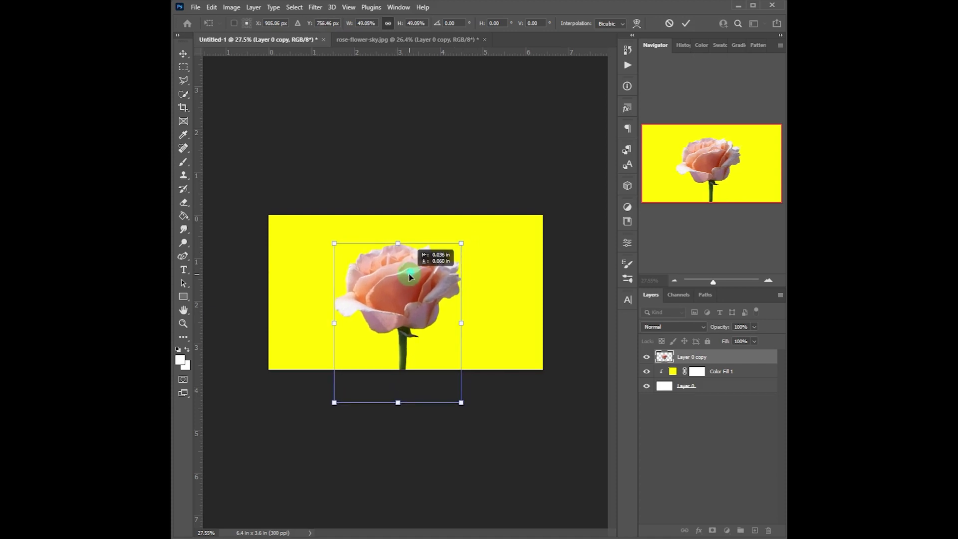
{"action": "double_click", "coordinate": [406, 274]}
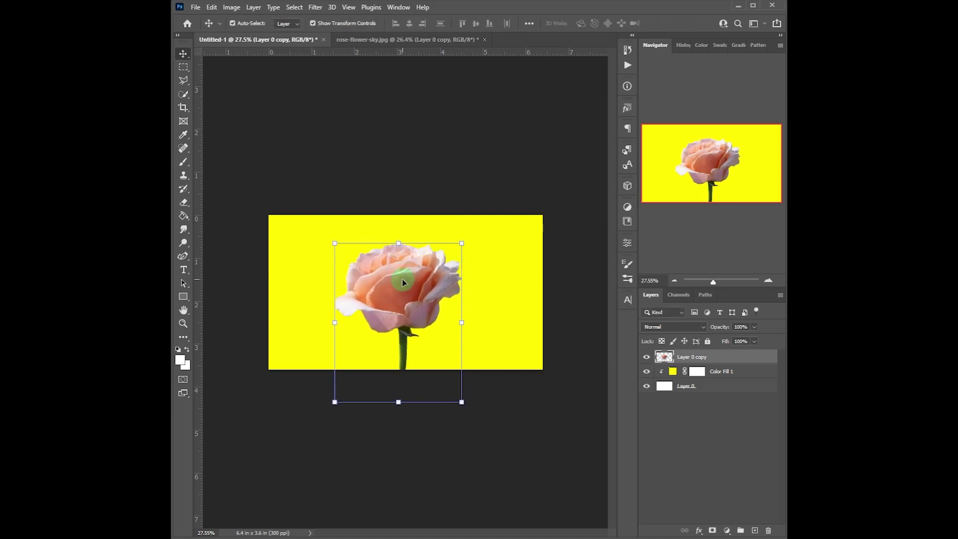
{"action": "left_click", "coordinate": [216, 144]}
{"action": "key", "text": "ctrl+plus"}
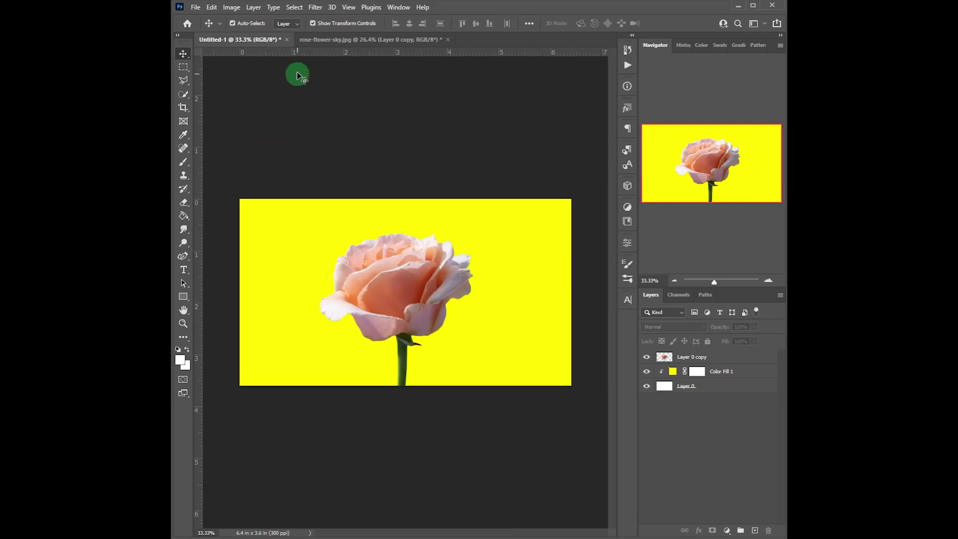
{"action": "left_click", "coordinate": [292, 8]}
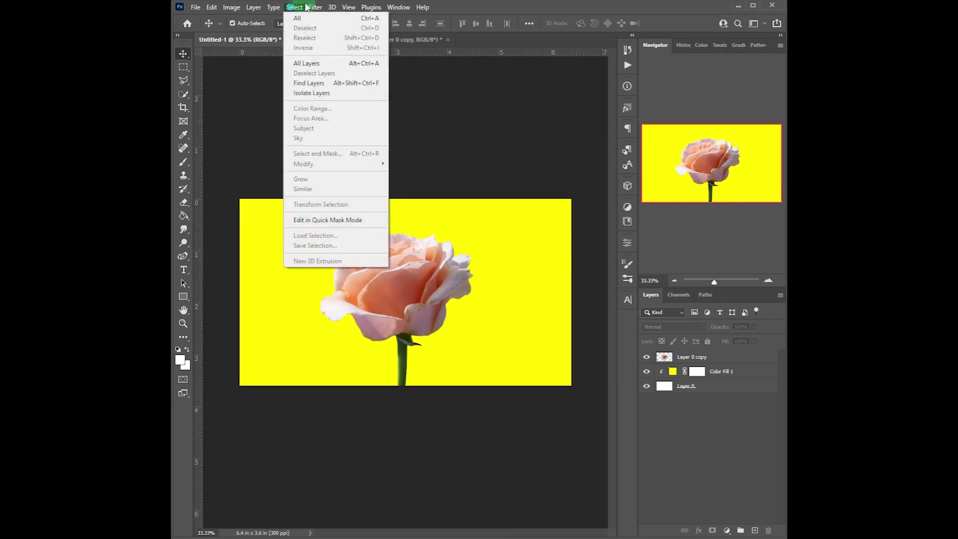
{"action": "left_click", "coordinate": [309, 8]}
{"action": "left_click", "coordinate": [284, 146]}
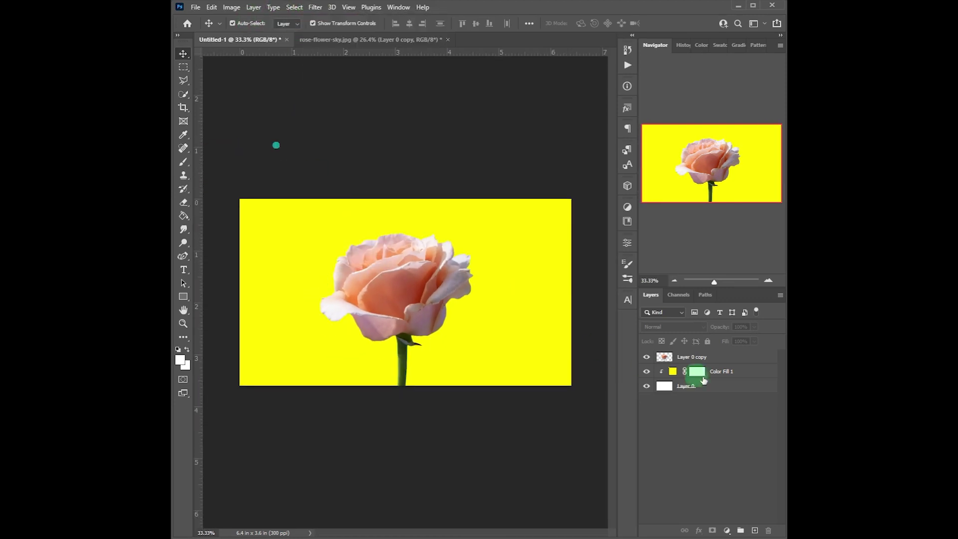
- Apply a Gaussian Blur with a radius of 3.9 pixels to the rose layer and inspect the blurred petals
{"action": "left_click", "coordinate": [674, 355]}
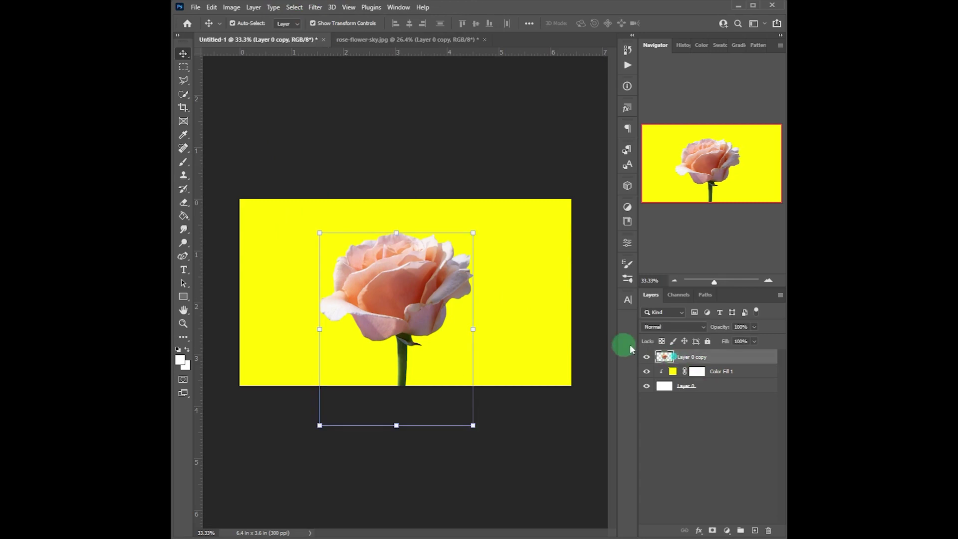
{"action": "left_click", "coordinate": [315, 6]}
{"action": "left_click", "coordinate": [295, 7]}
{"action": "left_click", "coordinate": [315, 7]}
{"action": "left_click", "coordinate": [340, 140]}
{"action": "left_click", "coordinate": [469, 179]}
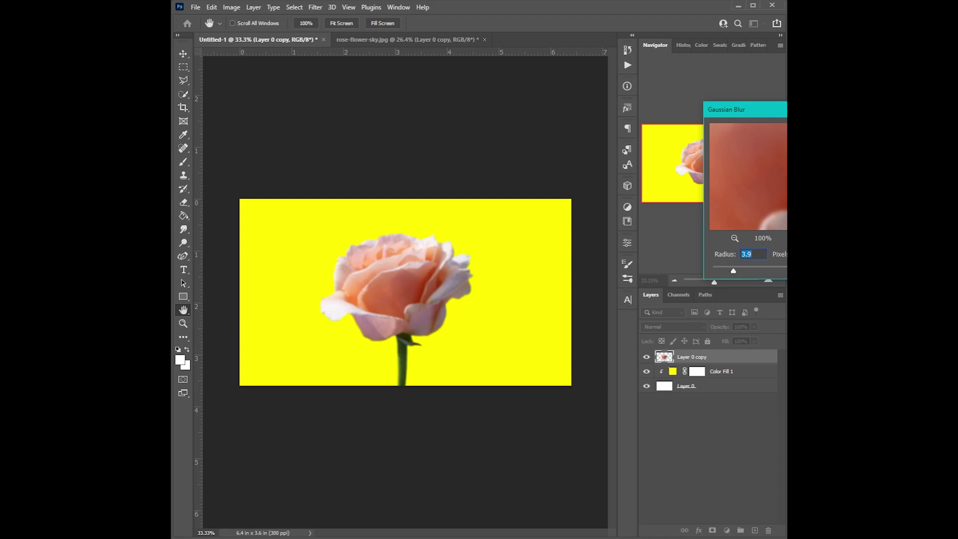
{"action": "key", "text": "Return"}
{"action": "key", "text": "v"}
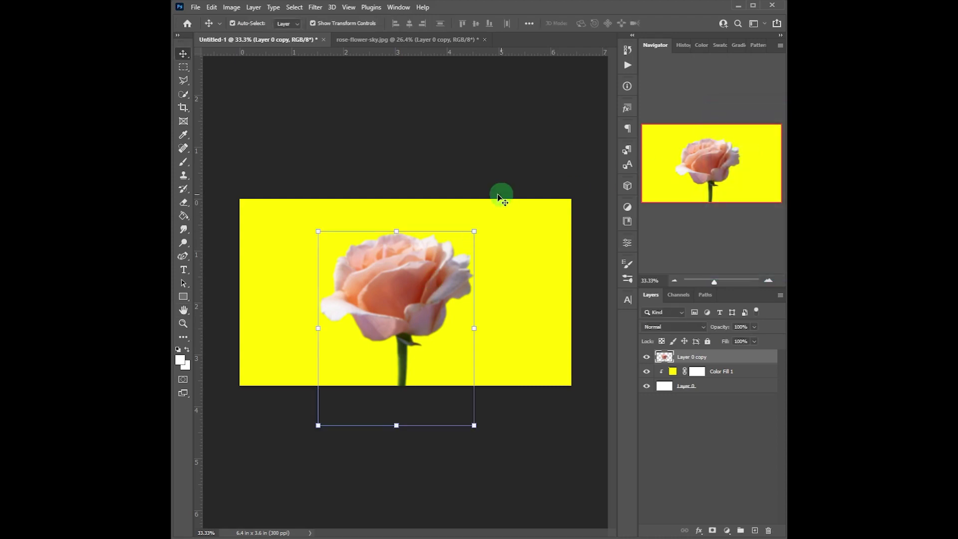
{"action": "left_click", "coordinate": [245, 131]}
{"action": "scroll", "coordinate": [411, 280], "scroll_direction": "up", "scroll_amount": 3}
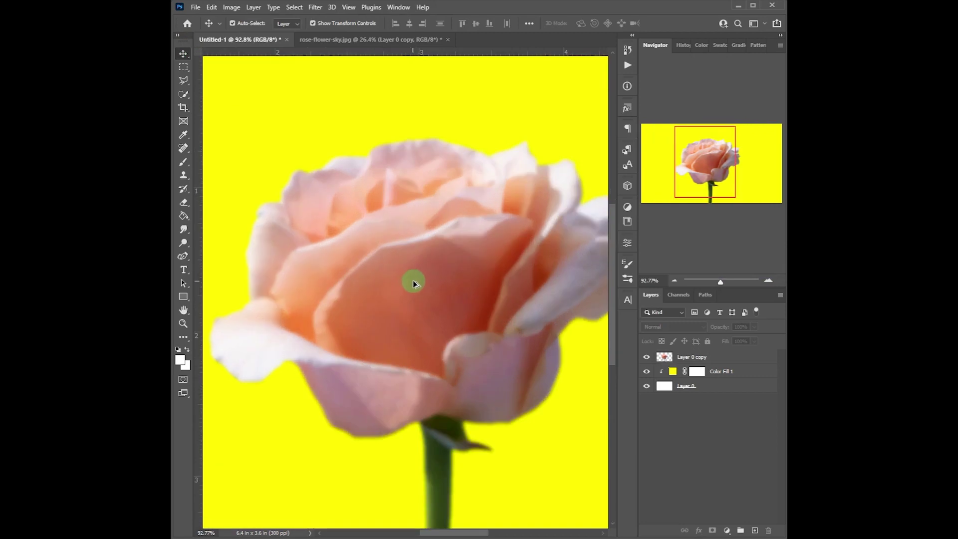
{"action": "scroll", "coordinate": [421, 283], "scroll_direction": "down", "scroll_amount": 2}
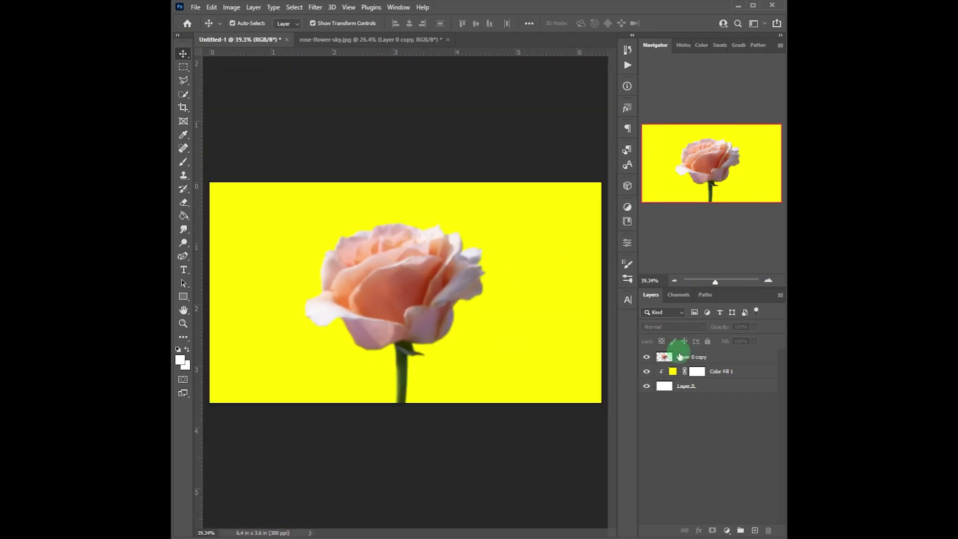
- Lower the Fill of the rose layer to 40% so the flower fades into the yellow background
{"action": "left_click", "coordinate": [715, 357]}
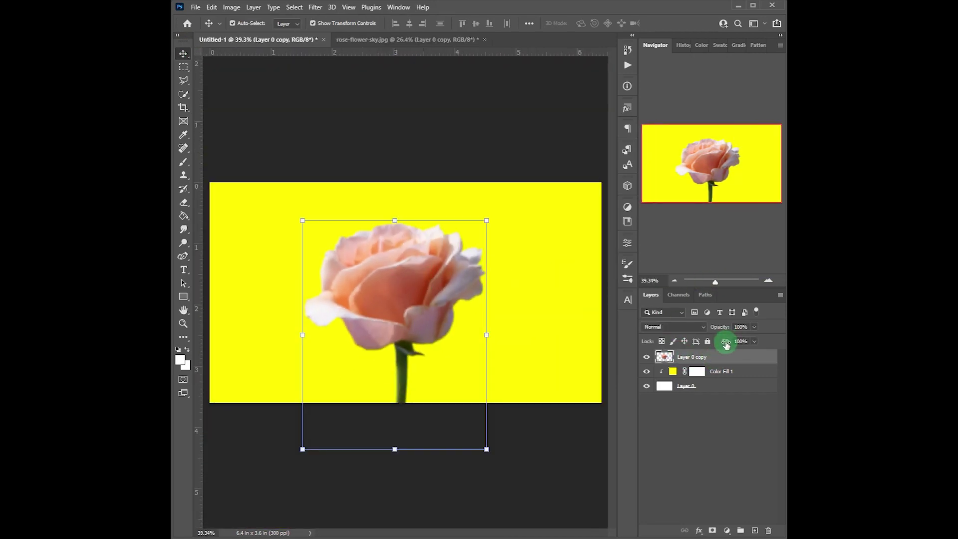
{"action": "left_click_drag", "start_coordinate": [717, 345], "coordinate": [724, 344]}
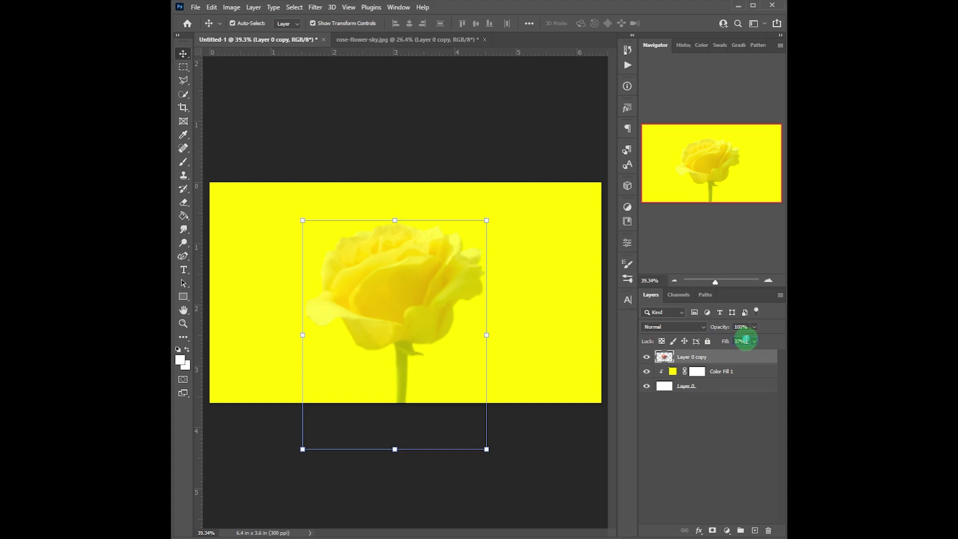
{"action": "type", "text": "40"}
{"action": "left_click", "coordinate": [337, 154]}
{"action": "scroll", "coordinate": [337, 154], "scroll_direction": "up", "scroll_amount": 2}
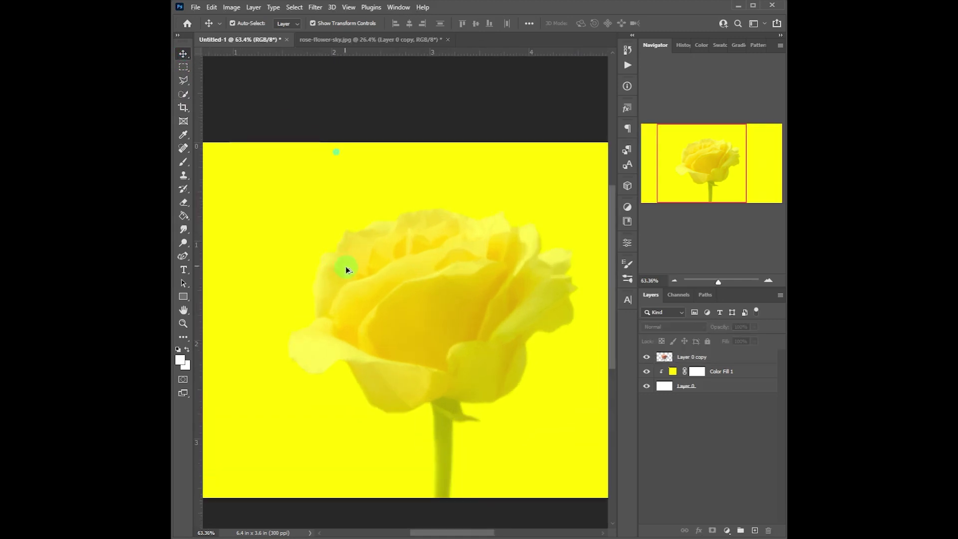
{"action": "scroll", "coordinate": [346, 268], "scroll_direction": "down", "scroll_amount": 4}
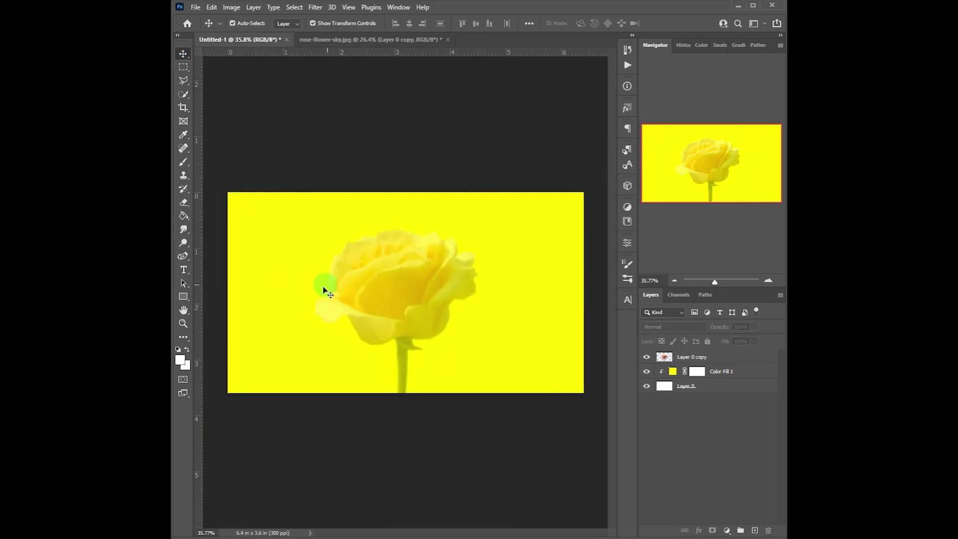
- Add the text line "Thank you For Watching" across the upper part of the rose
{"action": "left_click", "coordinate": [184, 271]}
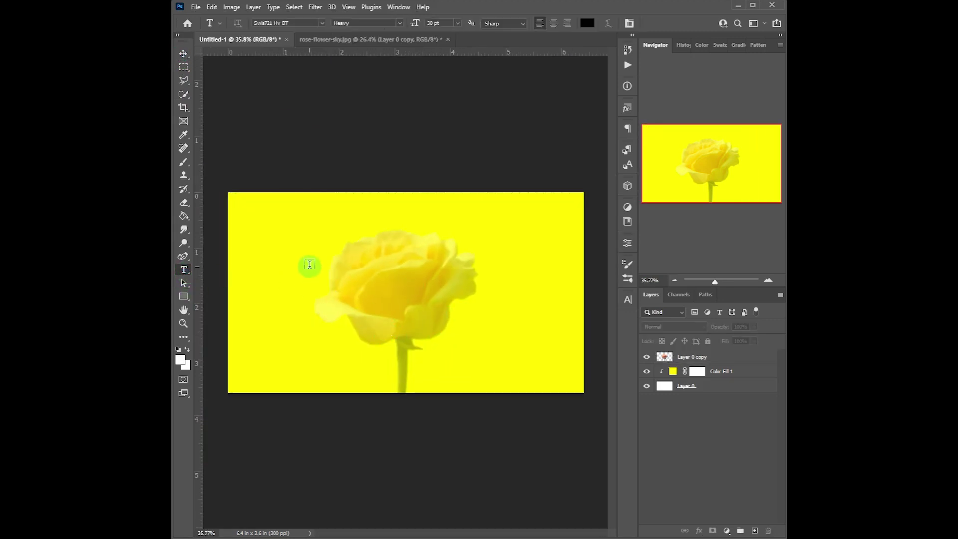
{"action": "left_click", "coordinate": [269, 253]}
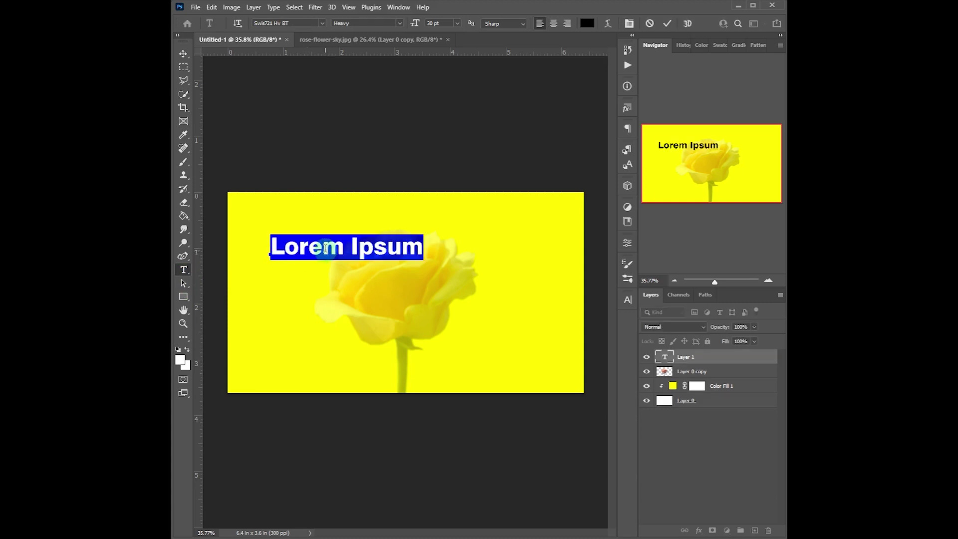
{"action": "type", "text": "Tha"}
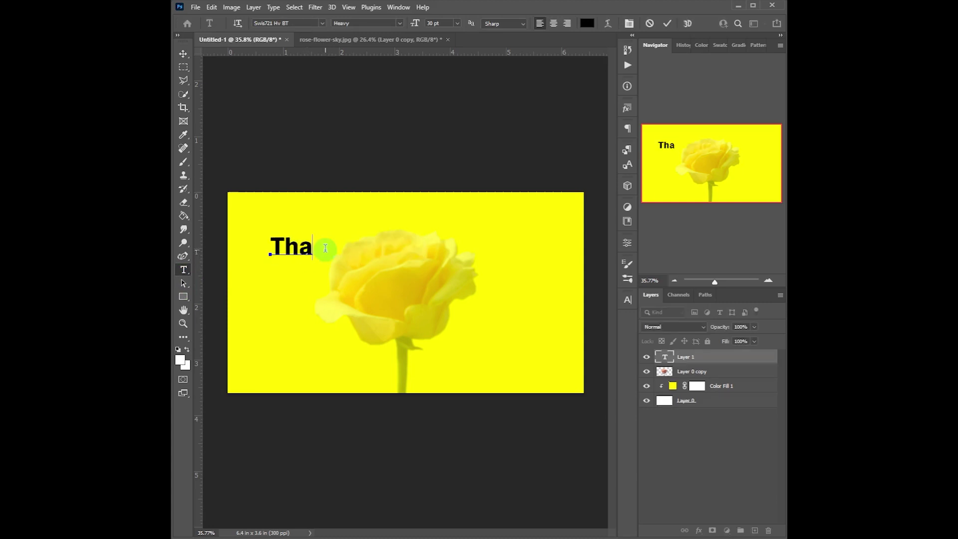
{"action": "type", "text": "nk you For"}
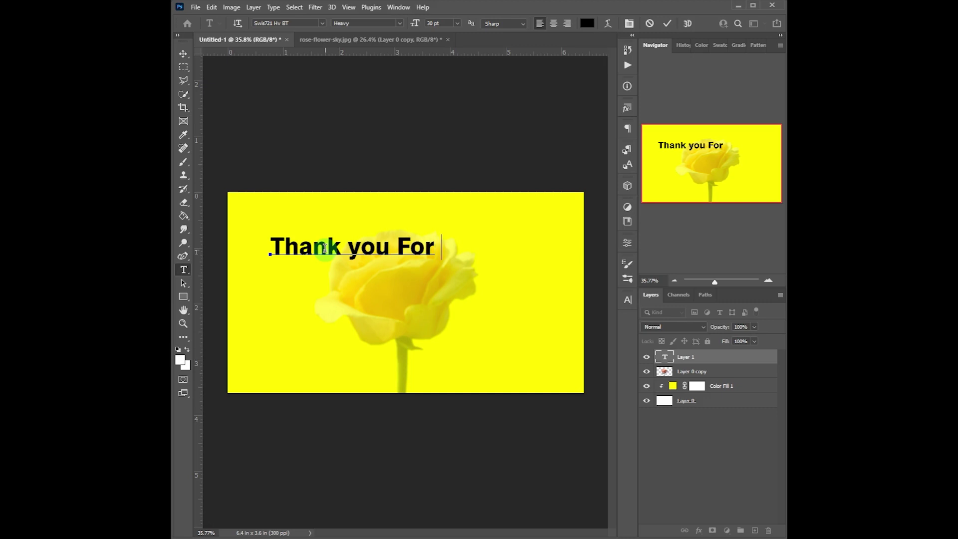
{"action": "type", "text": " Watcvh"}
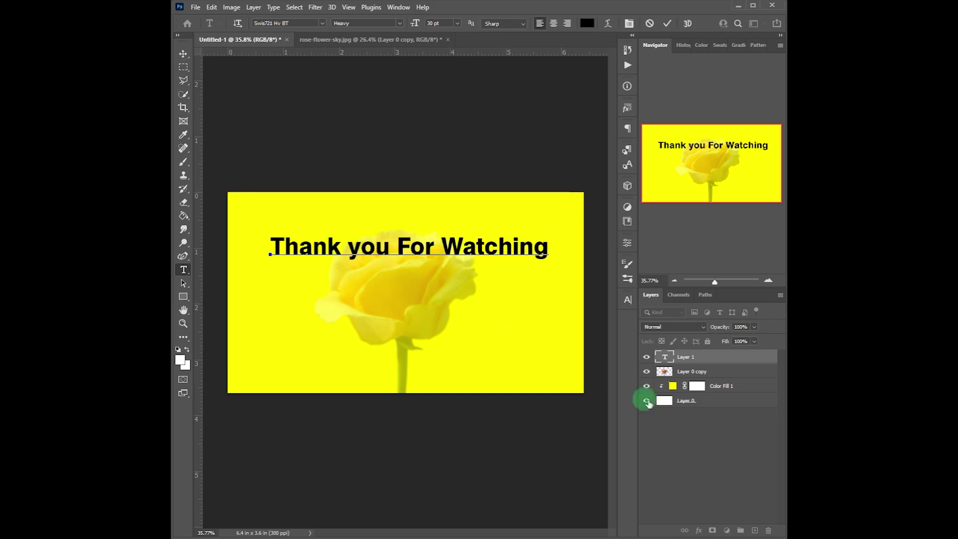
{"action": "left_click", "coordinate": [183, 56]}
- Add a second text line reading "YRB Fix" and position it below the flower head, over the stem
{"action": "left_click", "coordinate": [183, 270]}
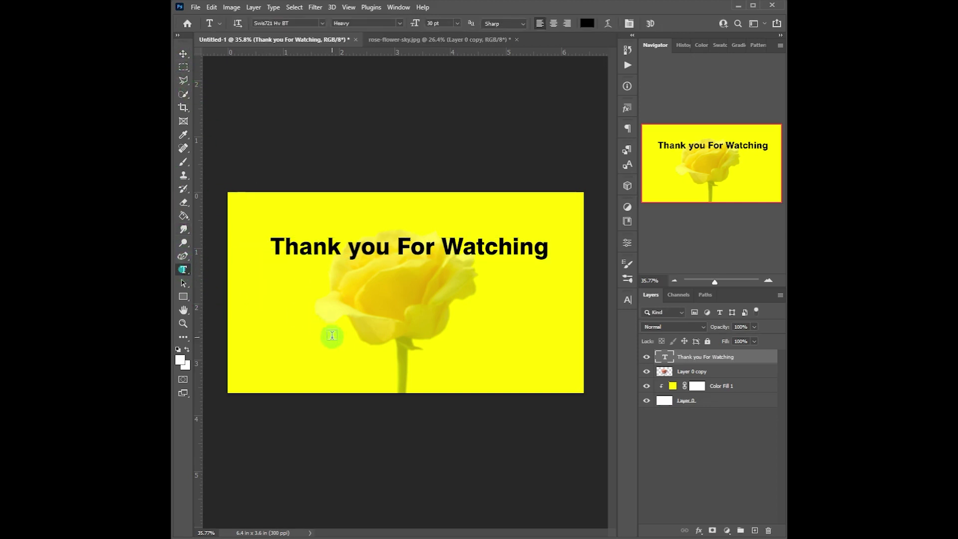
{"action": "left_click", "coordinate": [341, 346]}
{"action": "type", "text": "YRB"}
{"action": "left_click", "coordinate": [184, 54]}
{"action": "left_click_drag", "start_coordinate": [377, 342], "coordinate": [387, 351]}
{"action": "left_click", "coordinate": [262, 209]}
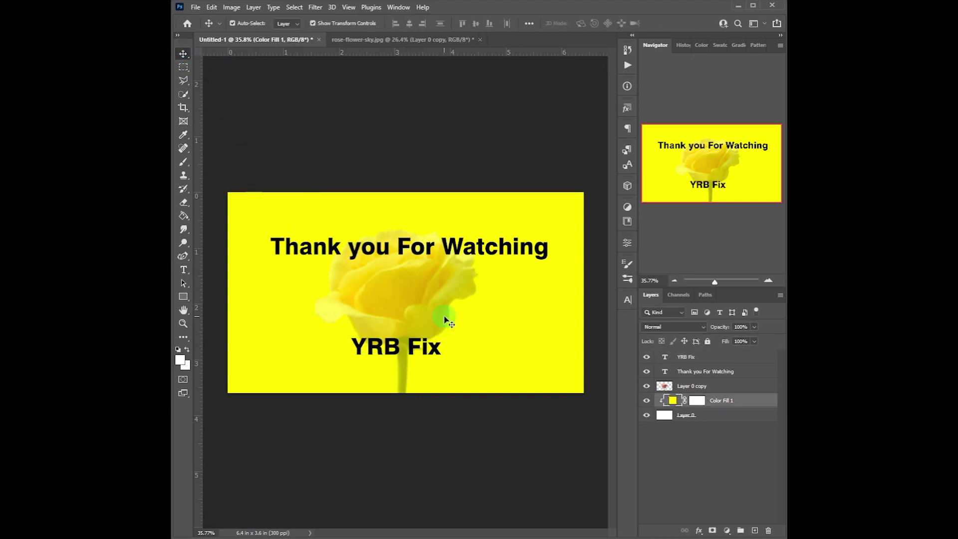
- Align the "Thank you For Watching" and "YRB Fix" text layers on their horizontal centers
{"action": "left_click", "coordinate": [701, 373]}
{"action": "left_click", "coordinate": [699, 357], "text": "shift"}
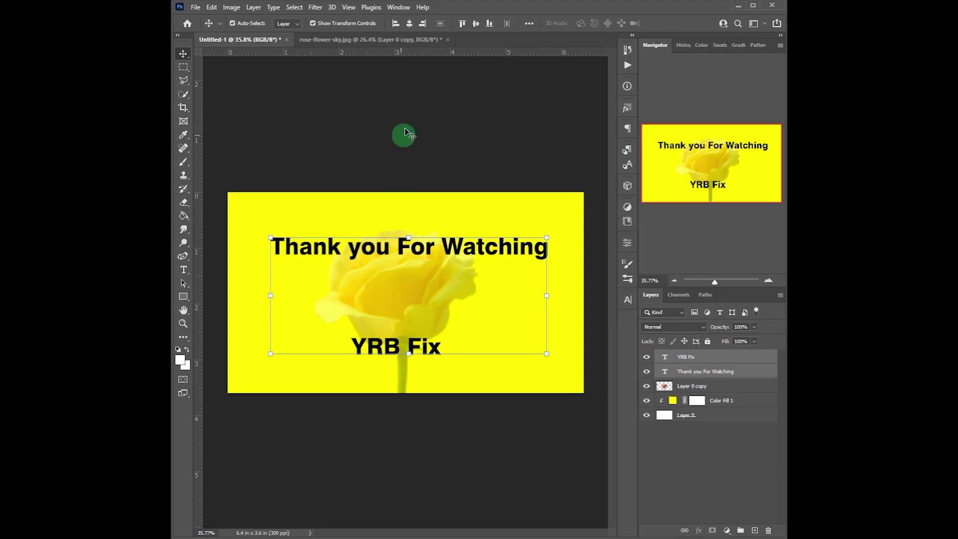
{"action": "left_click", "coordinate": [409, 24]}
{"action": "left_click", "coordinate": [364, 161]}
- Move both the "Thank you For Watching" and "YRB Fix" text lines slightly down and deselect the layers
{"action": "left_click_drag", "start_coordinate": [382, 252], "coordinate": [385, 265]}
{"action": "left_click_drag", "start_coordinate": [403, 356], "coordinate": [404, 367]}
{"action": "left_click", "coordinate": [374, 154]}
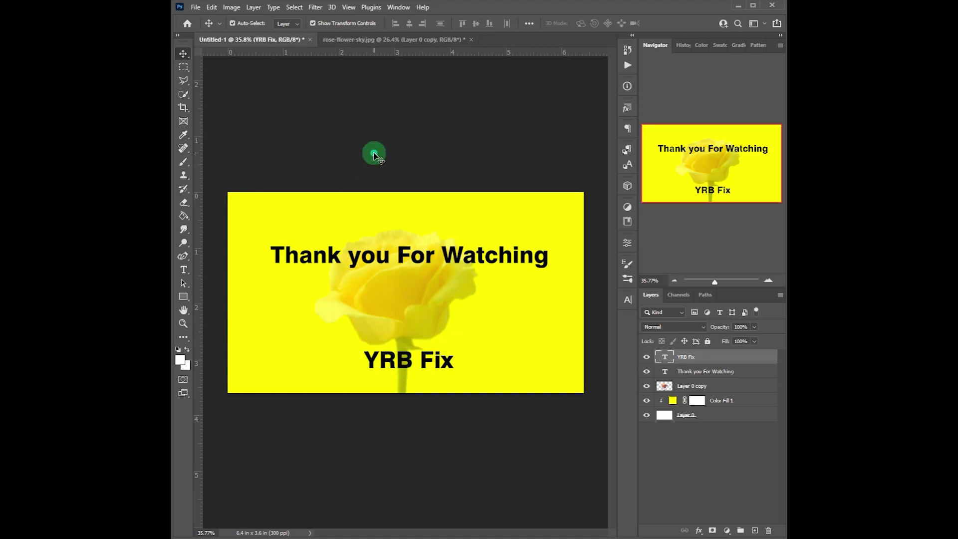
{"action": "left_click", "coordinate": [184, 55]}
{"action": "left_click", "coordinate": [265, 149]}
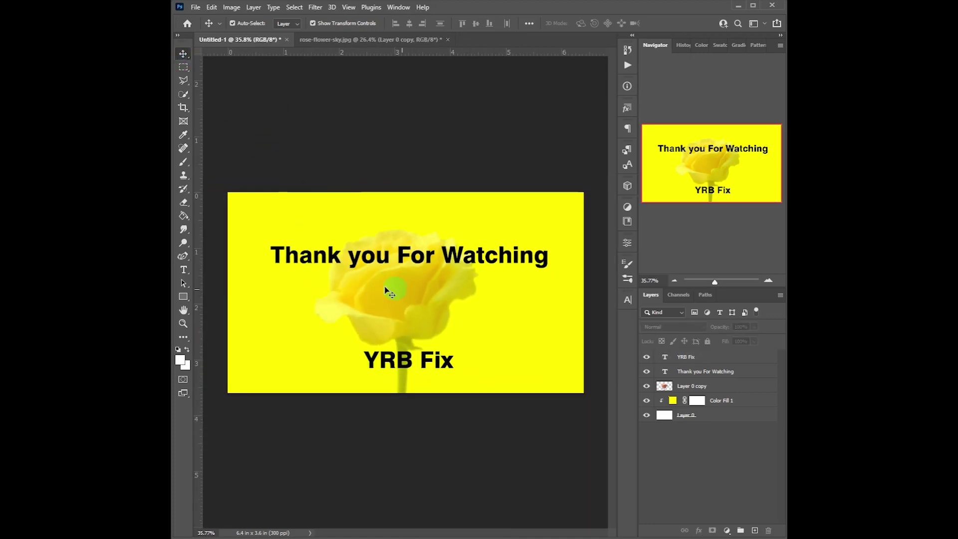